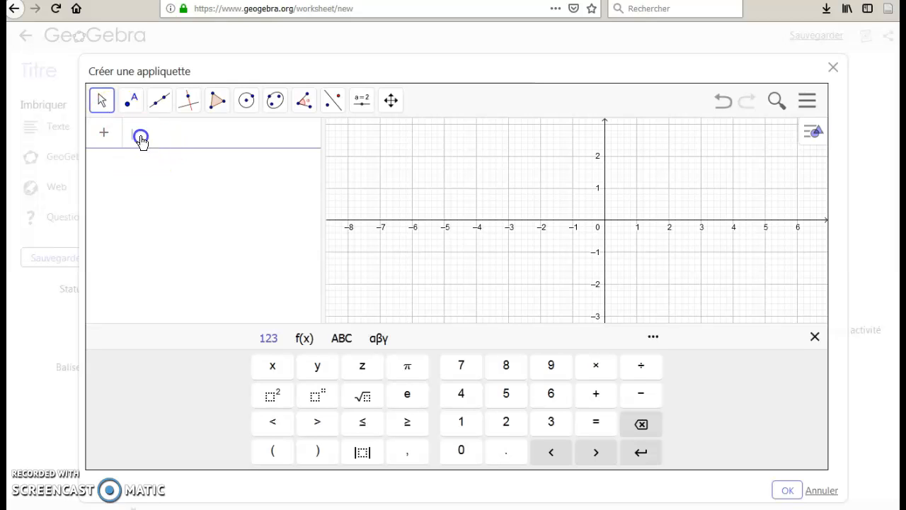
# Define the function g(x) = 3x^2/(x + 2)^2 and widen the area listing the expressions.
pyautogui.write('g(')
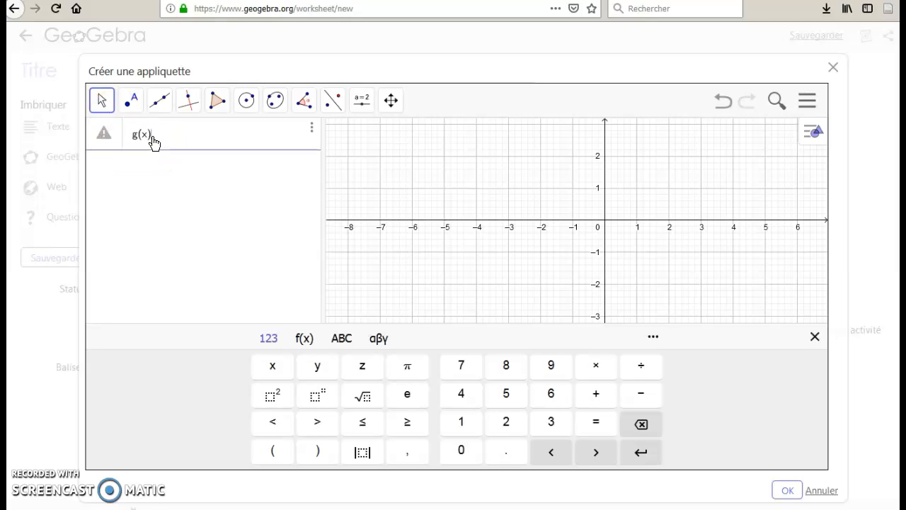
pyautogui.write('x) = 3x')
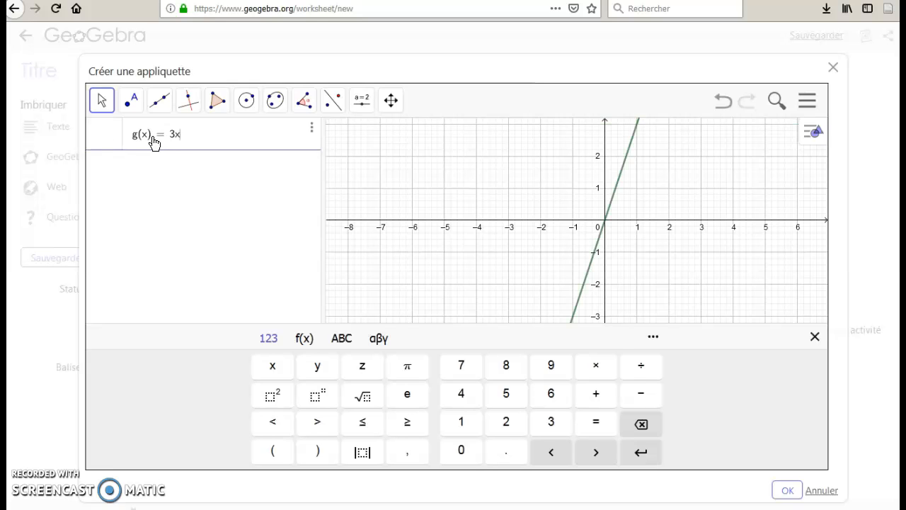
pyautogui.write('^2/')
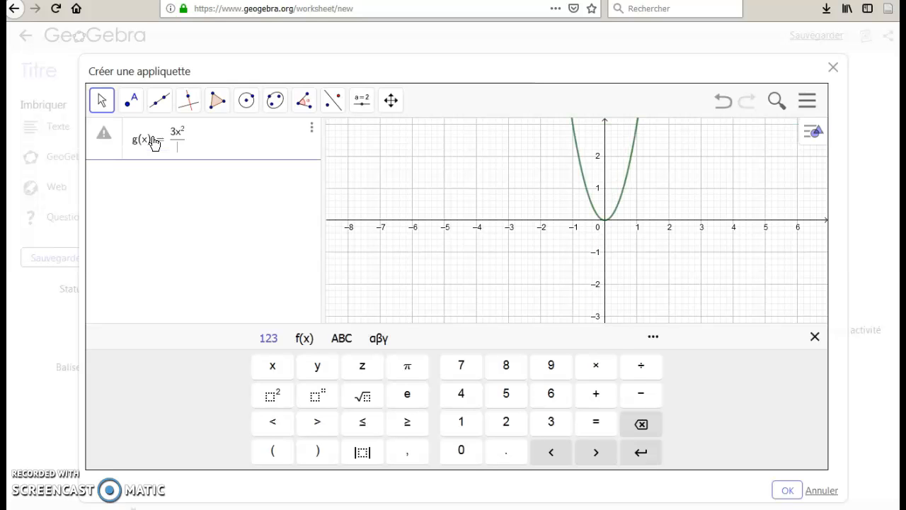
pyautogui.write('(x + 2)')
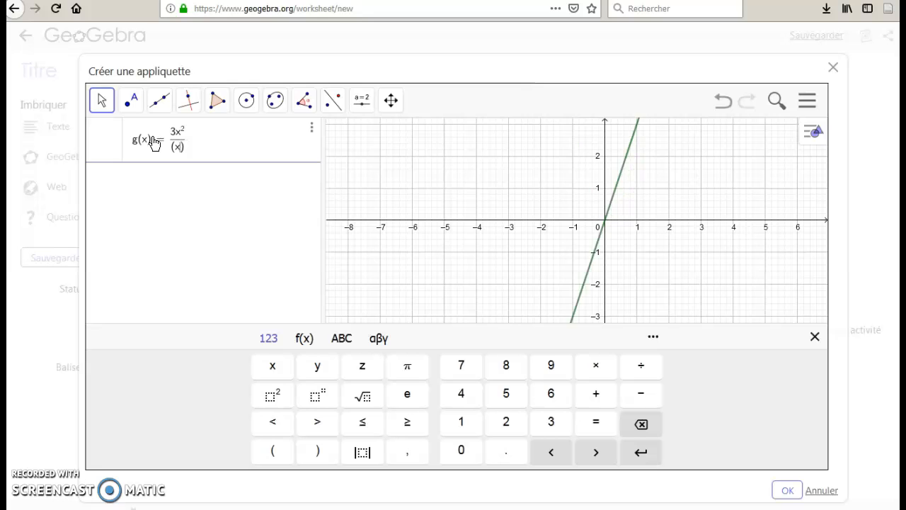
pyautogui.write('^2')
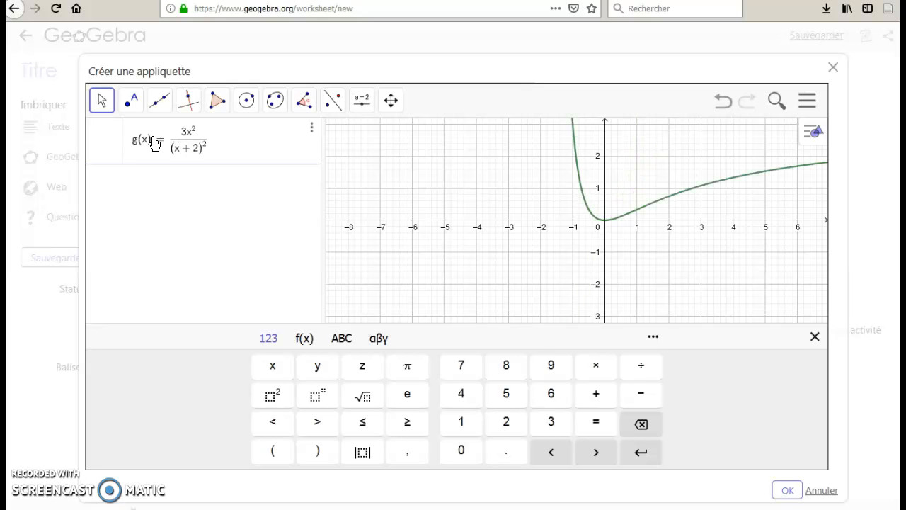
pyautogui.press('Return')
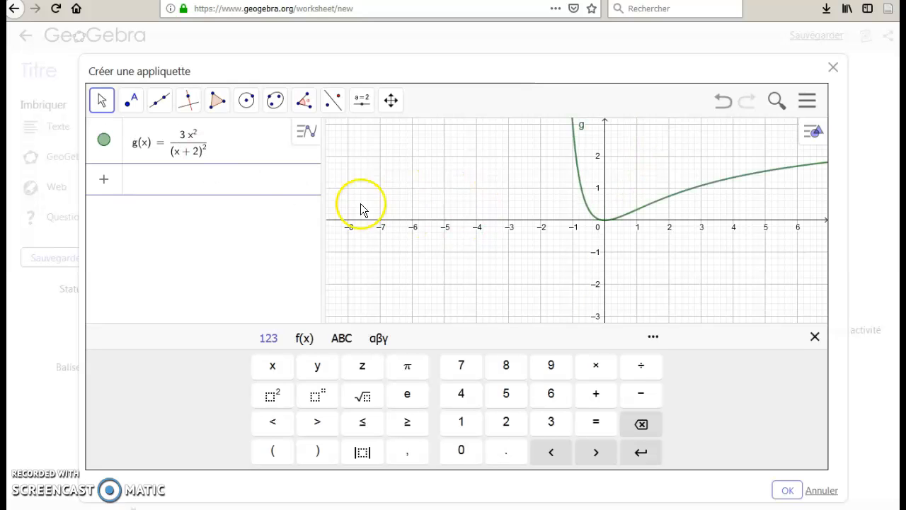
pyautogui.moveTo(325, 216); pyautogui.dragTo(394, 213)
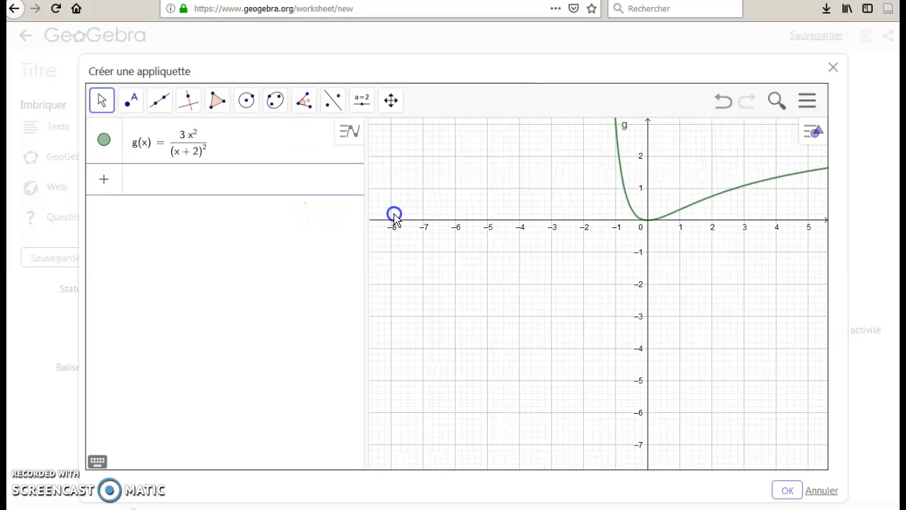
pyautogui.click(97, 461)
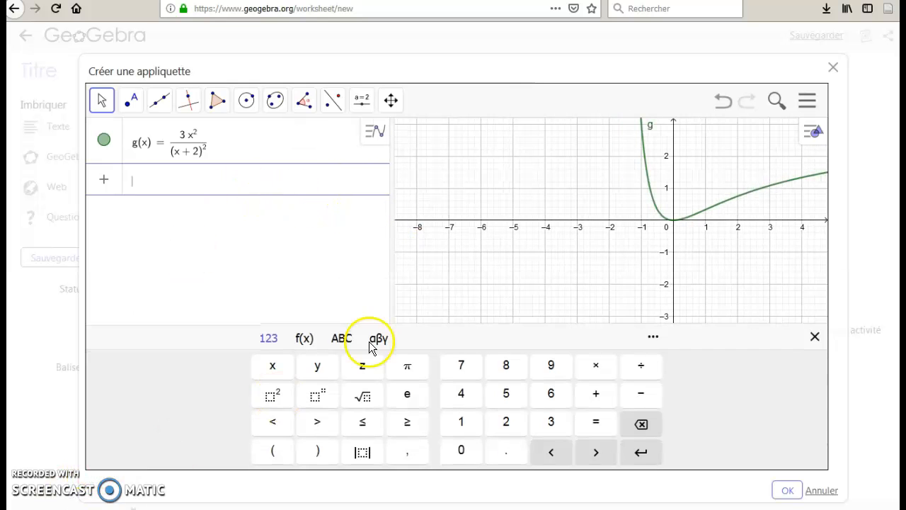
pyautogui.click(152, 176)
pyautogui.write('Dérivé')
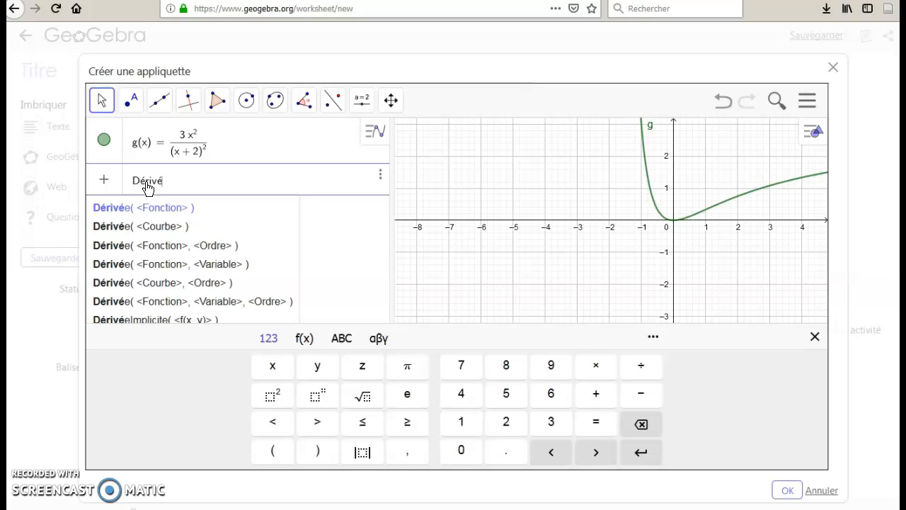
pyautogui.click(116, 208)
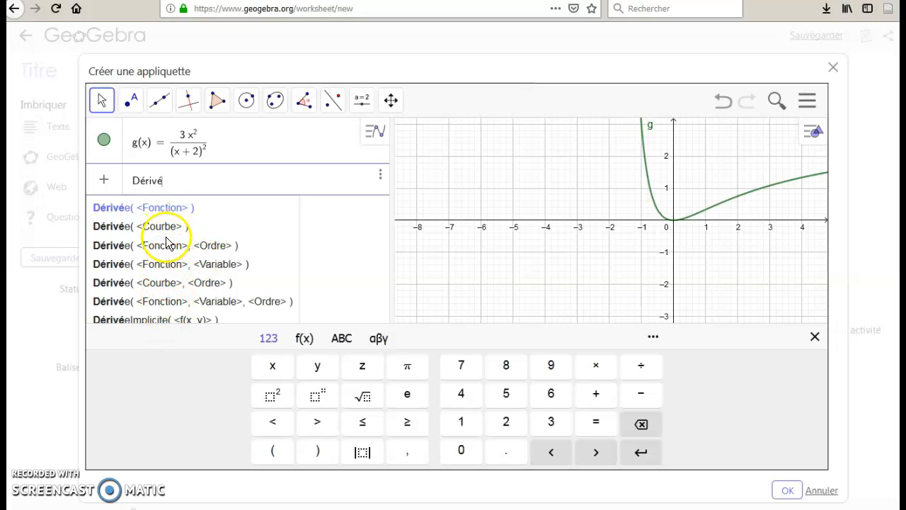
pyautogui.click(161, 209)
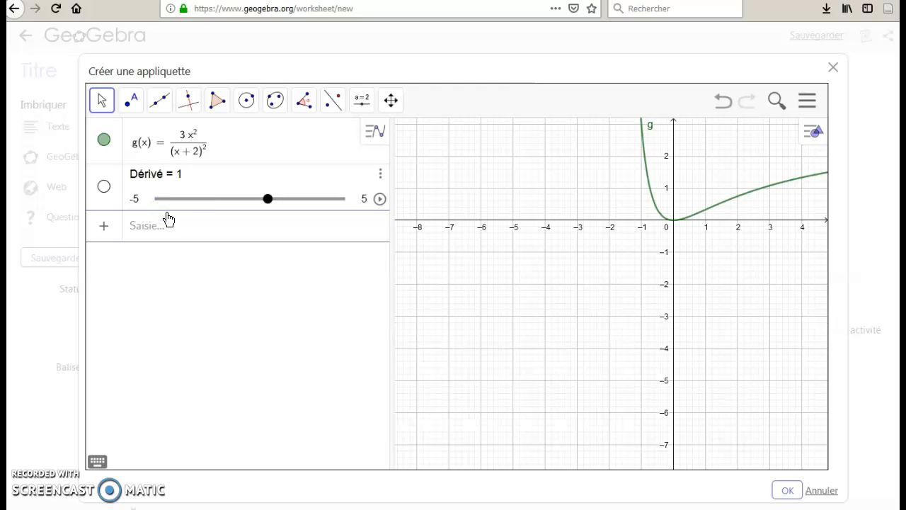
pyautogui.click(382, 174)
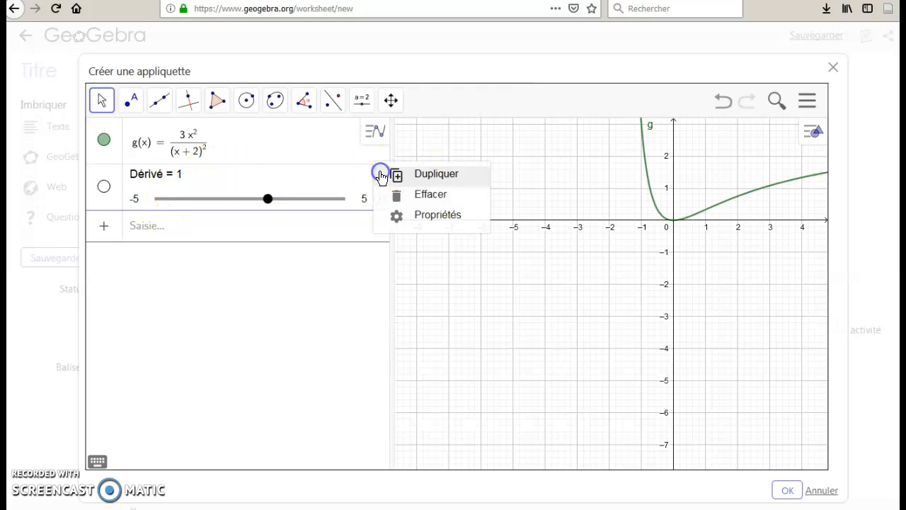
pyautogui.click(418, 194)
# Compute the first derivative of g with the command Dérivée(g), and delete the resulting function.
pyautogui.click(143, 181)
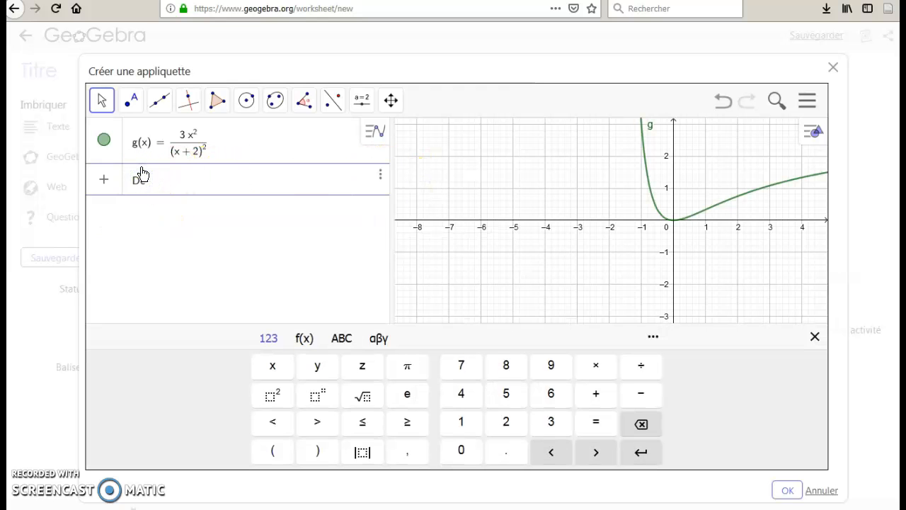
pyautogui.write('Dériv')
pyautogui.click(165, 208)
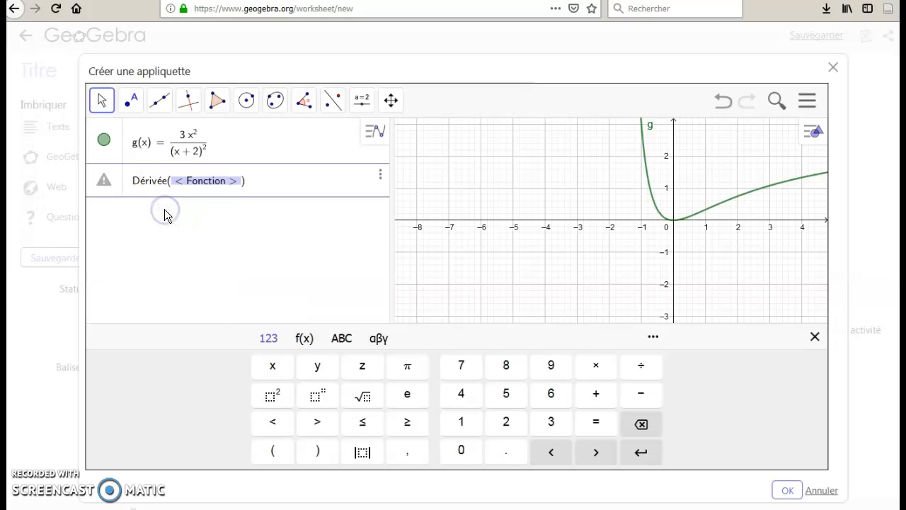
pyautogui.write('g')
pyautogui.press('Return')
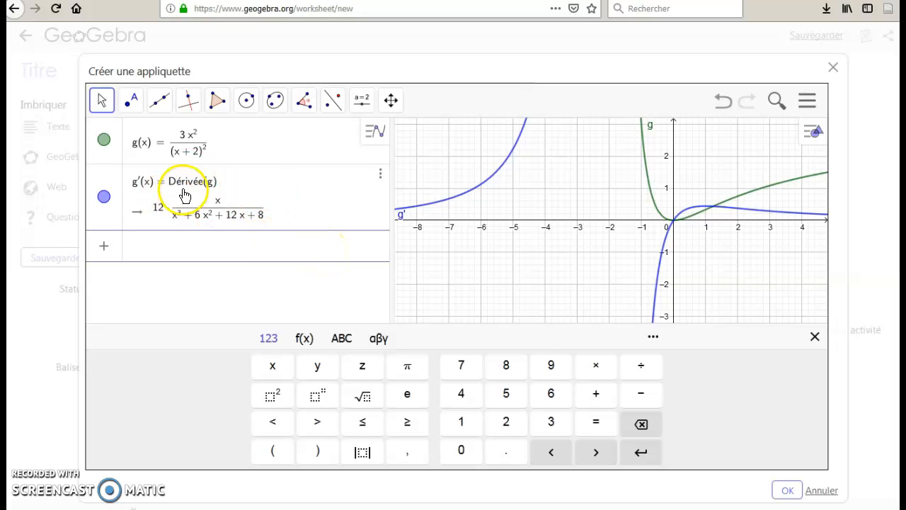
pyautogui.click(382, 179)
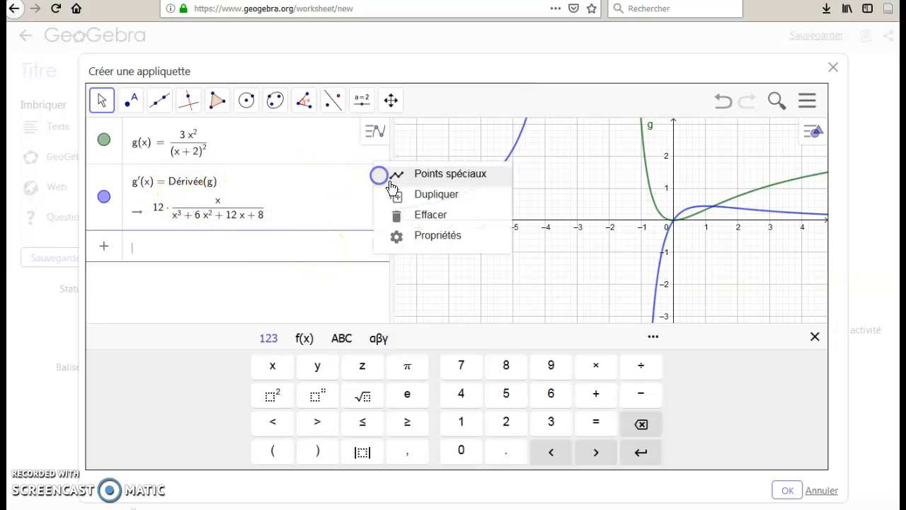
pyautogui.click(418, 213)
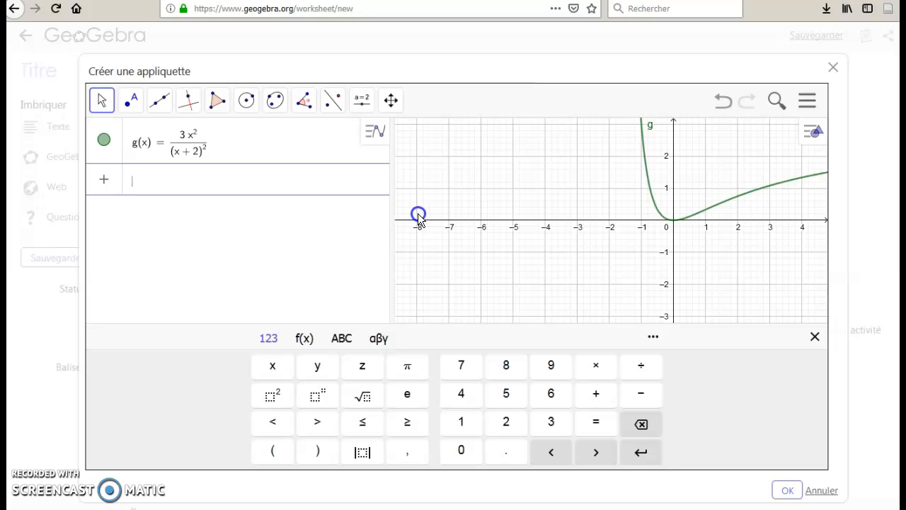
# Compute the third derivative of g(x) using Dérivée with order 3, and delete the resulting function.
pyautogui.click(162, 186)
pyautogui.write('Dériv')
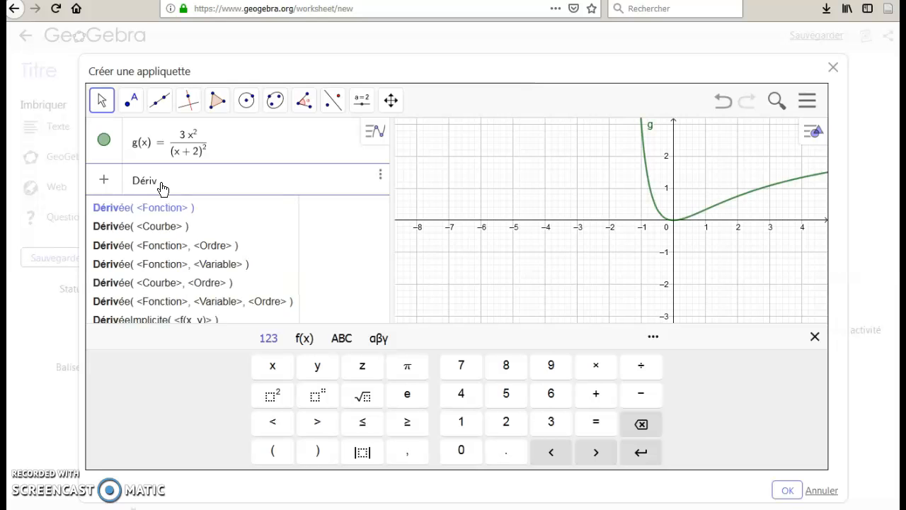
pyautogui.click(169, 244)
pyautogui.write('G')
pyautogui.press('BackSpace')
pyautogui.write('g(x), < Ordre > )')
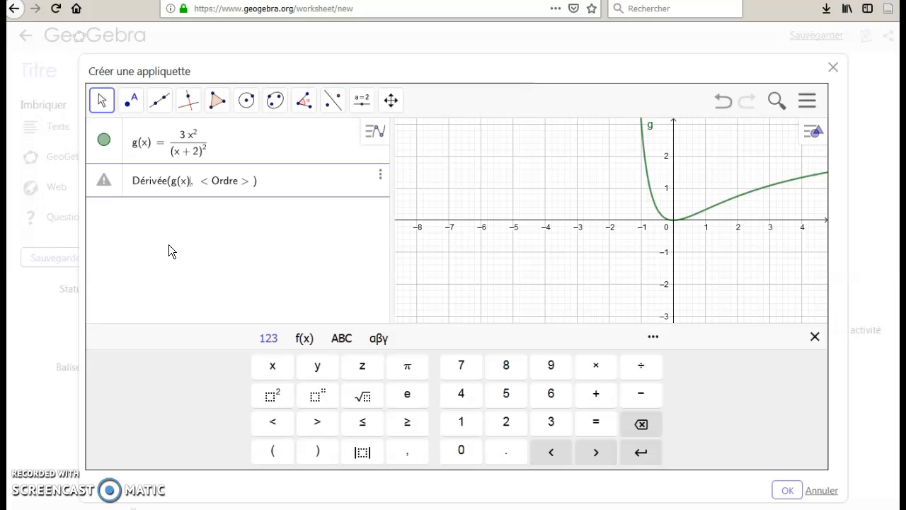
pyautogui.press('Right')
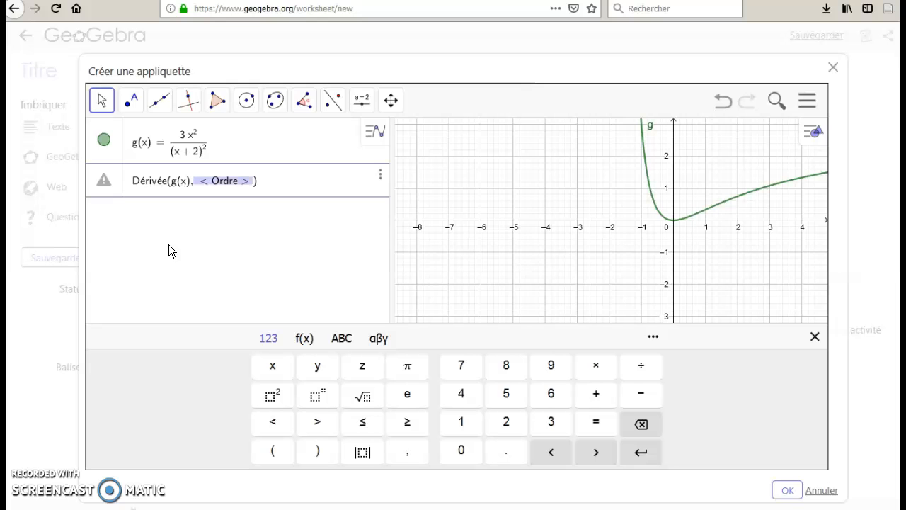
pyautogui.write('3')
pyautogui.press('Return')
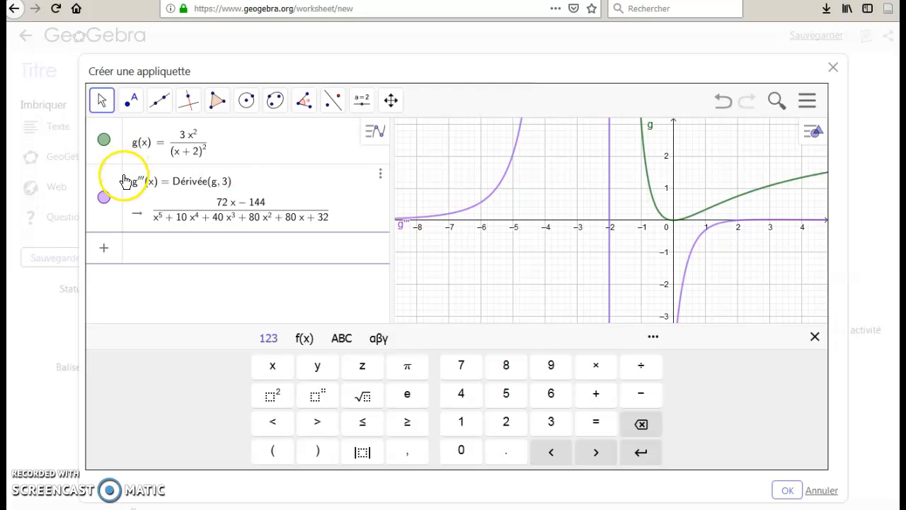
pyautogui.click(380, 174)
pyautogui.click(434, 219)
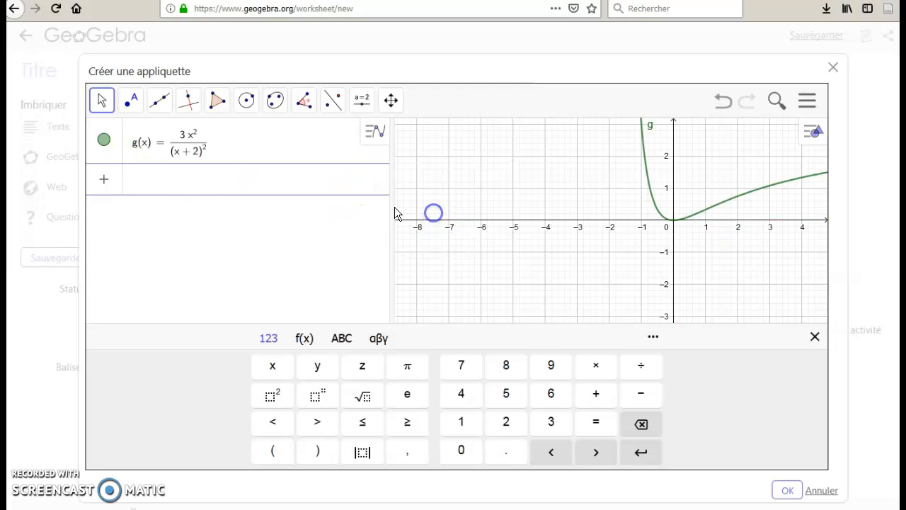
# Enter g'(x) as a new expression to obtain the first derivative of g in prime notation.
pyautogui.click(136, 180)
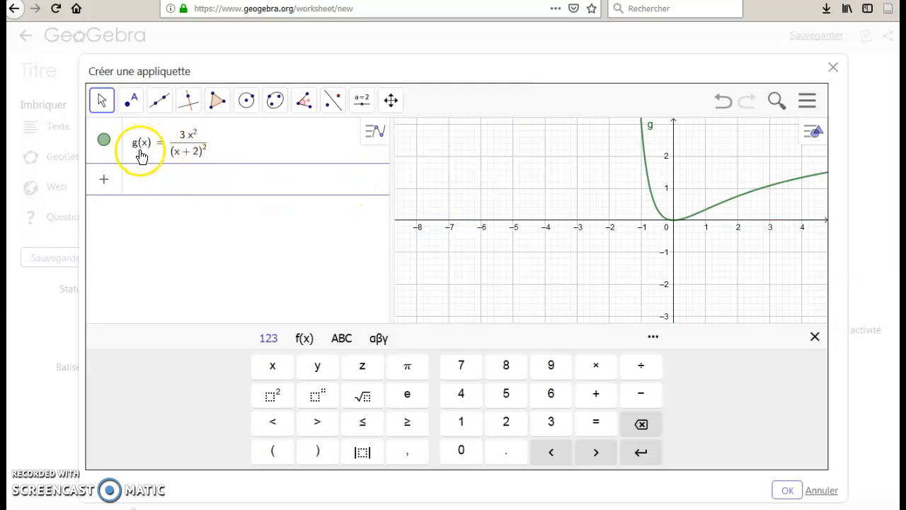
pyautogui.write("g'(x) = g'(x")
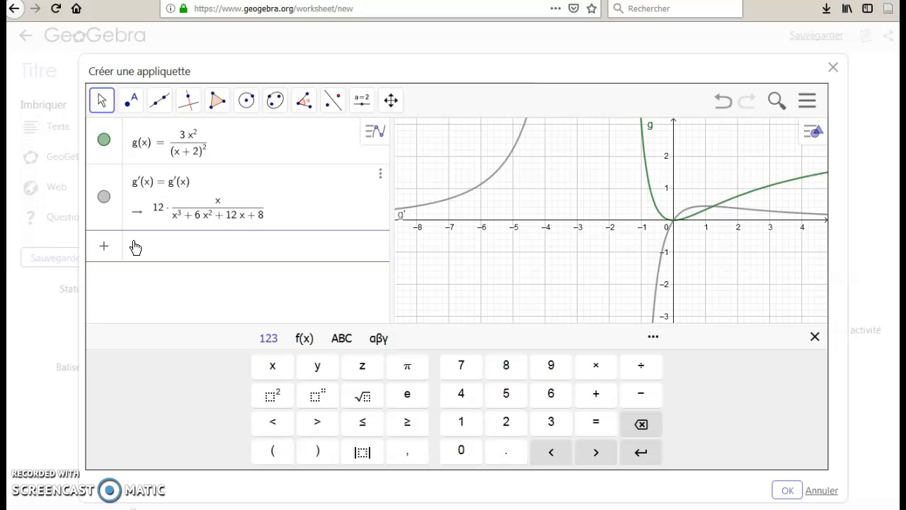
# Evaluate the derivative at x = 1 with g'(1), and hide the derivative's curve in the graph.
pyautogui.write("g'")
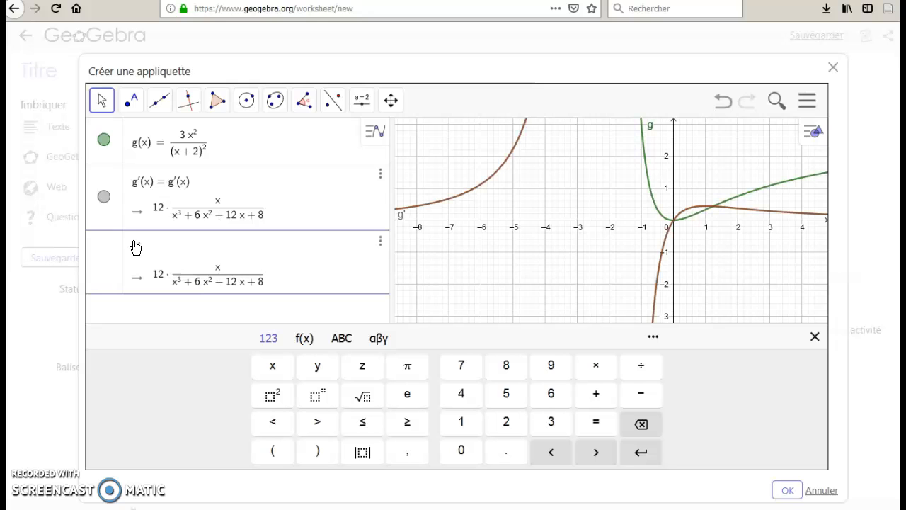
pyautogui.write('(1')
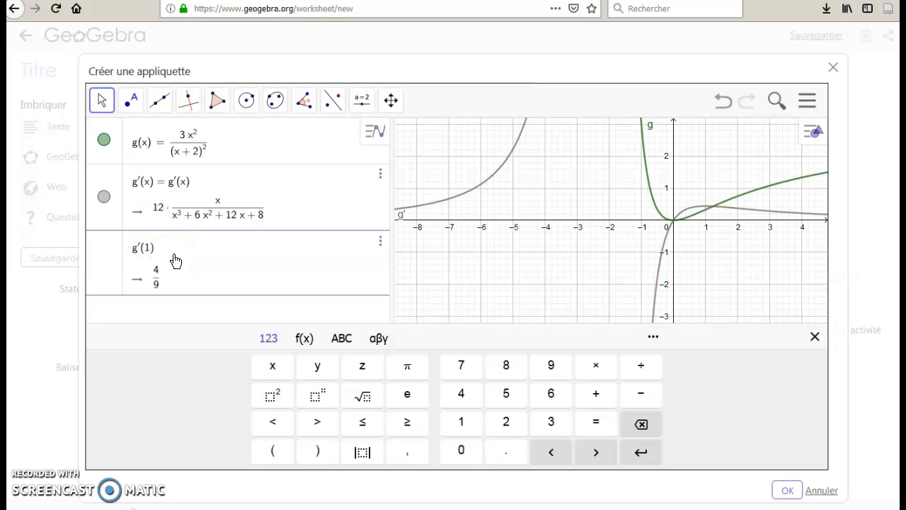
pyautogui.press('Return')
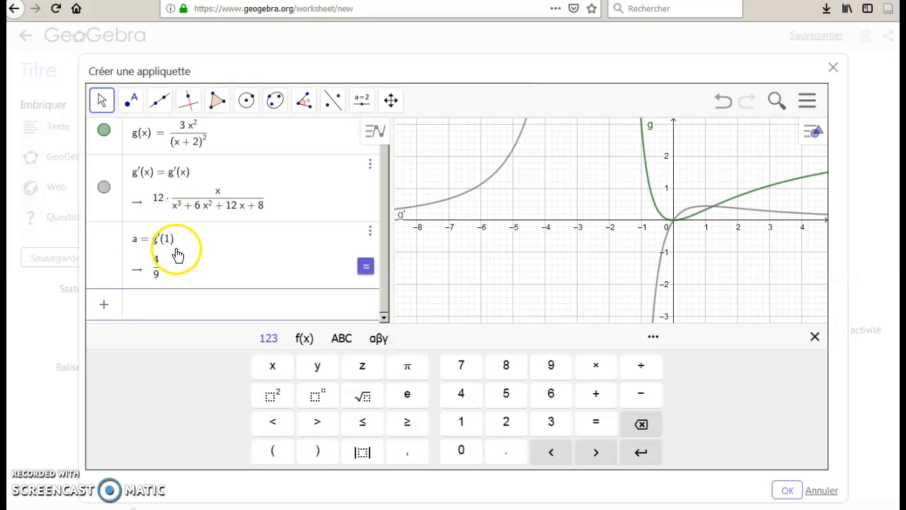
pyautogui.click(104, 188)
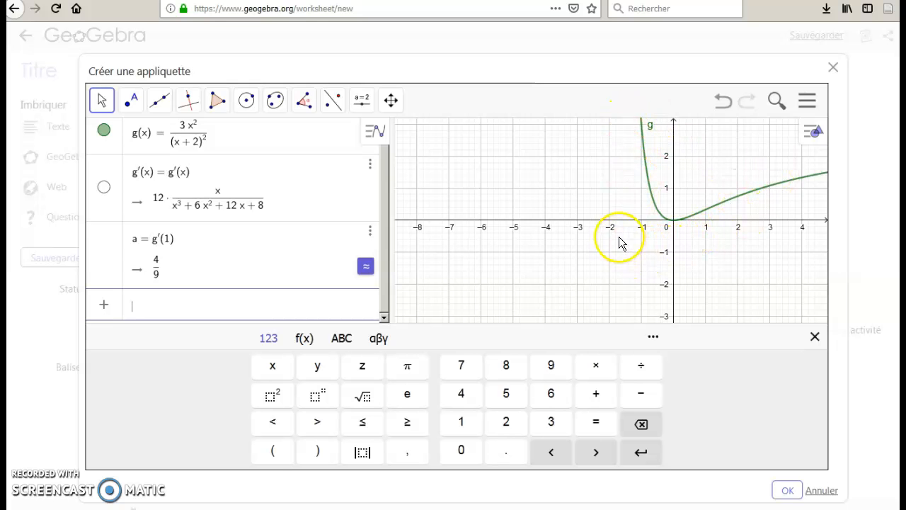
# Draw a line (Droite) from a point on curve g at about (0.99, 0.33) through a free point at about (3.17, 1.34).
pyautogui.moveTo(630, 247); pyautogui.dragTo(552, 242)
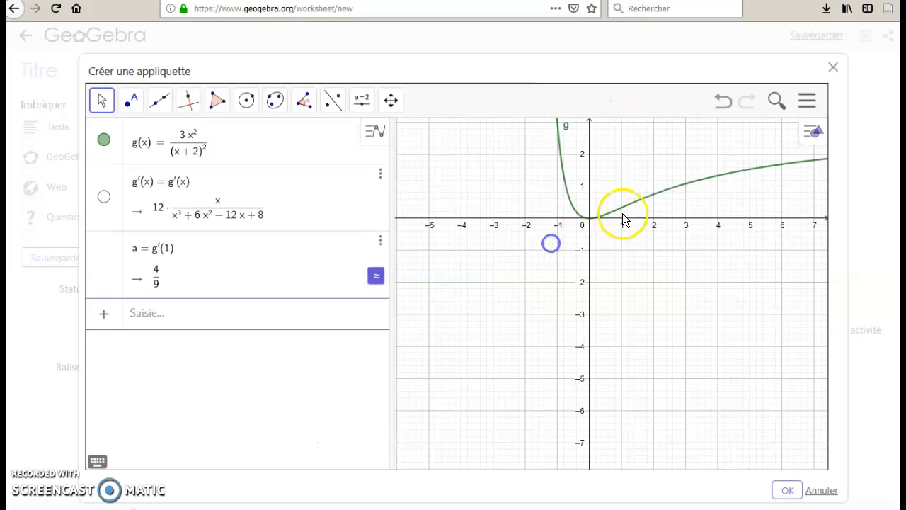
pyautogui.click(165, 104)
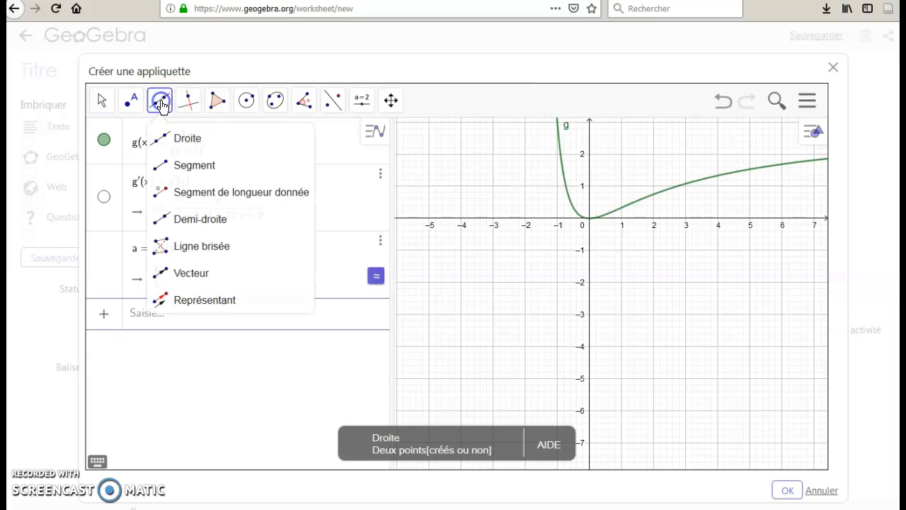
pyautogui.click(182, 140)
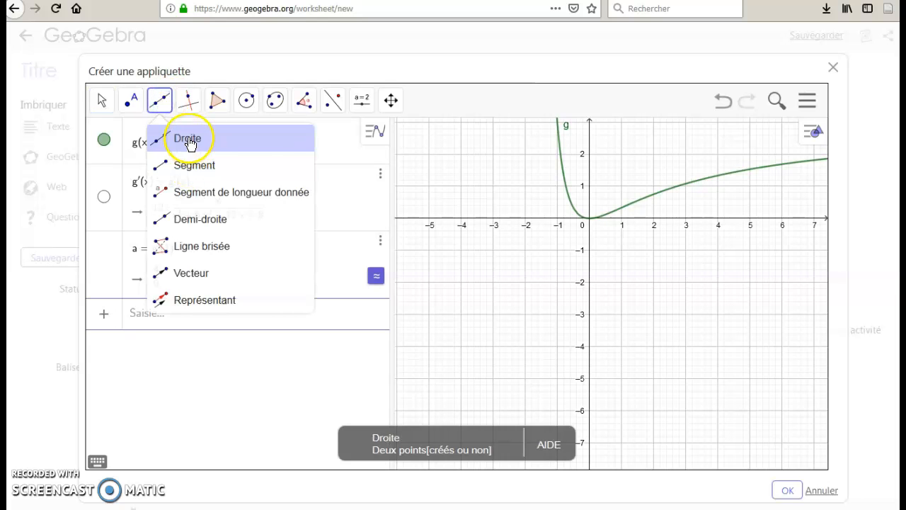
pyautogui.click(621, 207)
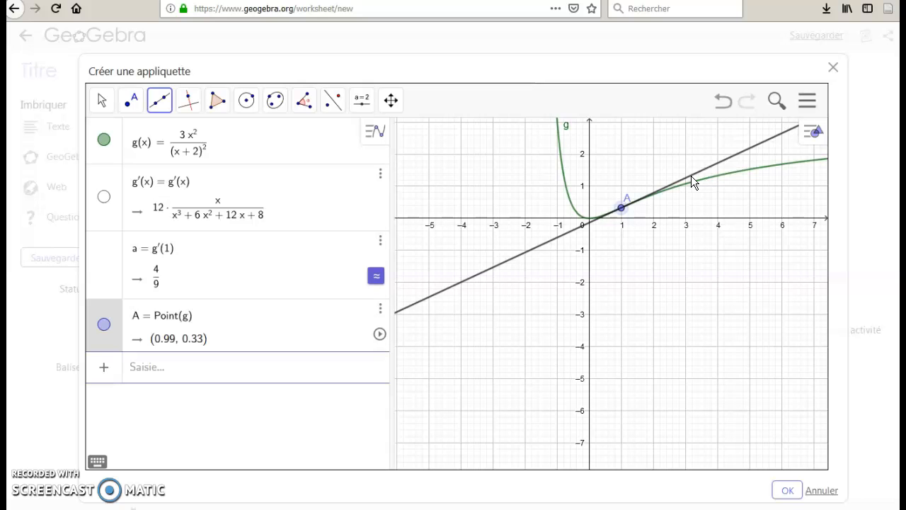
pyautogui.click(691, 176)
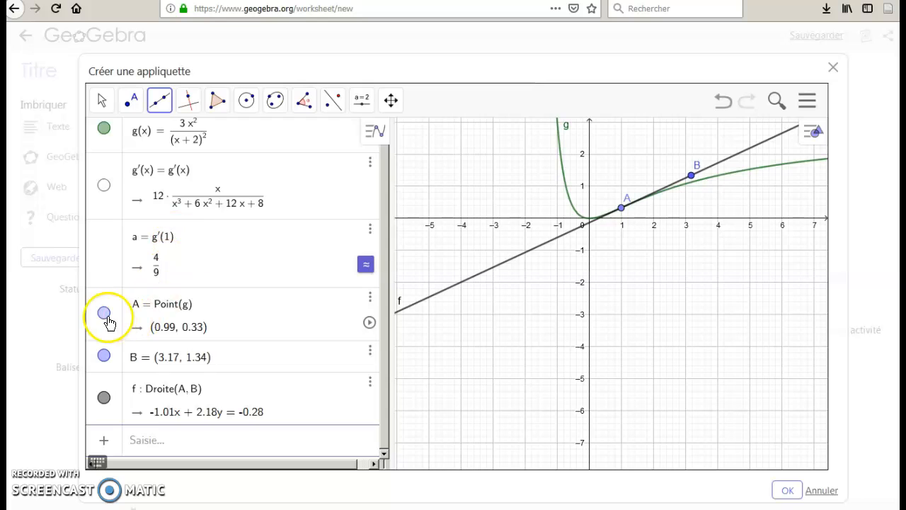
# Delete point A along with the line that depends on it, and delete point B.
pyautogui.click(369, 297)
pyautogui.click(413, 316)
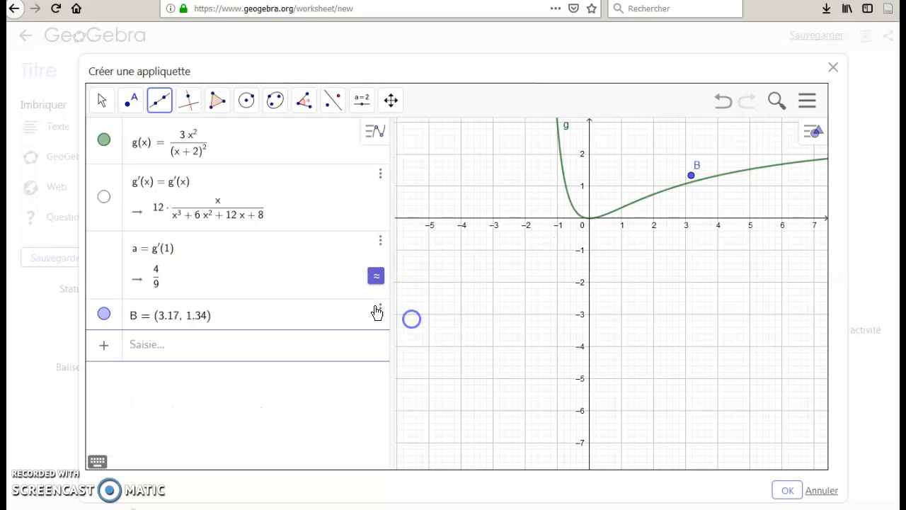
pyautogui.click(379, 310)
pyautogui.click(420, 327)
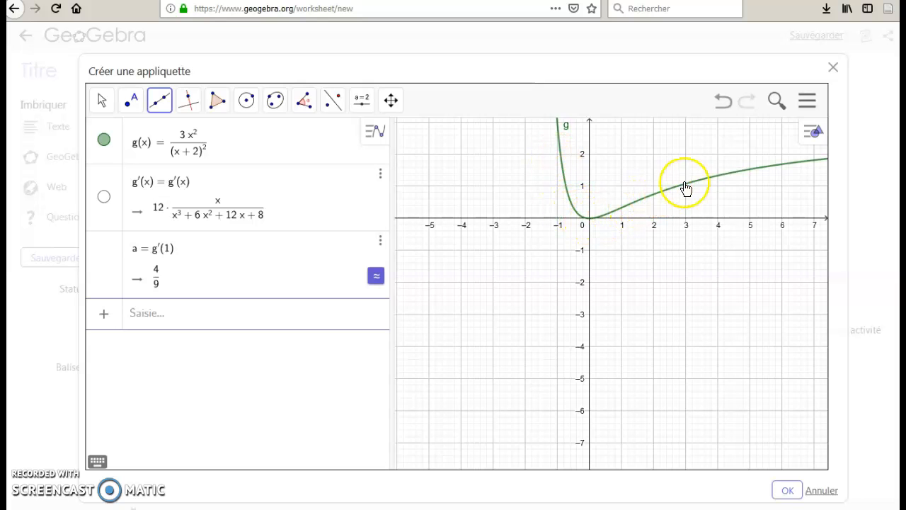
pyautogui.click(691, 221)
pyautogui.click(672, 325)
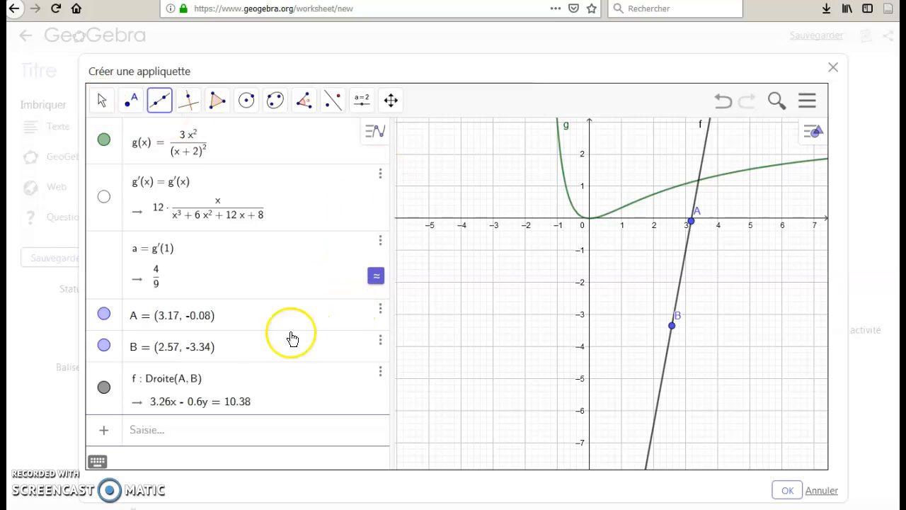
pyautogui.click(380, 316)
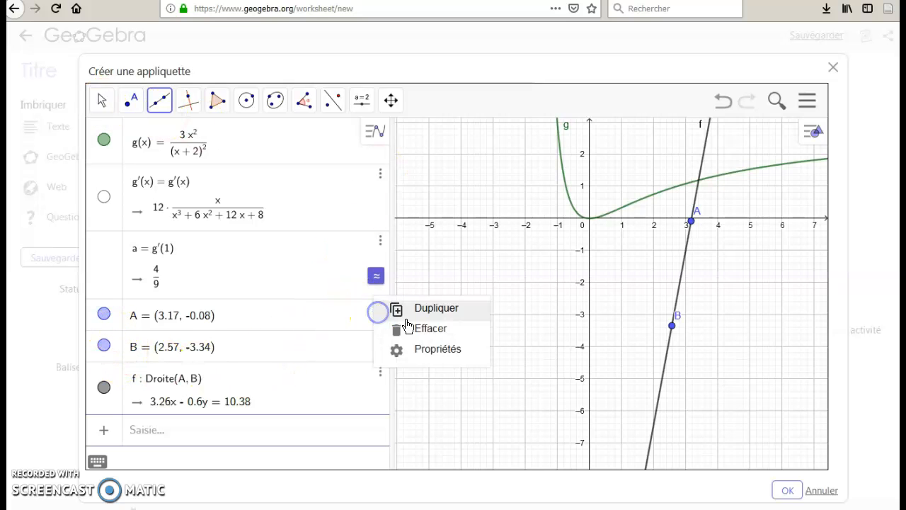
pyautogui.click(415, 325)
pyautogui.click(380, 314)
pyautogui.click(423, 328)
# Switch to the Déplacer tool and pan the graph to show more of curve g above the x-axis.
pyautogui.click(103, 101)
pyautogui.click(127, 104)
pyautogui.click(103, 100)
pyautogui.click(104, 101)
pyautogui.click(106, 138)
pyautogui.click(539, 285)
pyautogui.moveTo(586, 256); pyautogui.dragTo(549, 330)
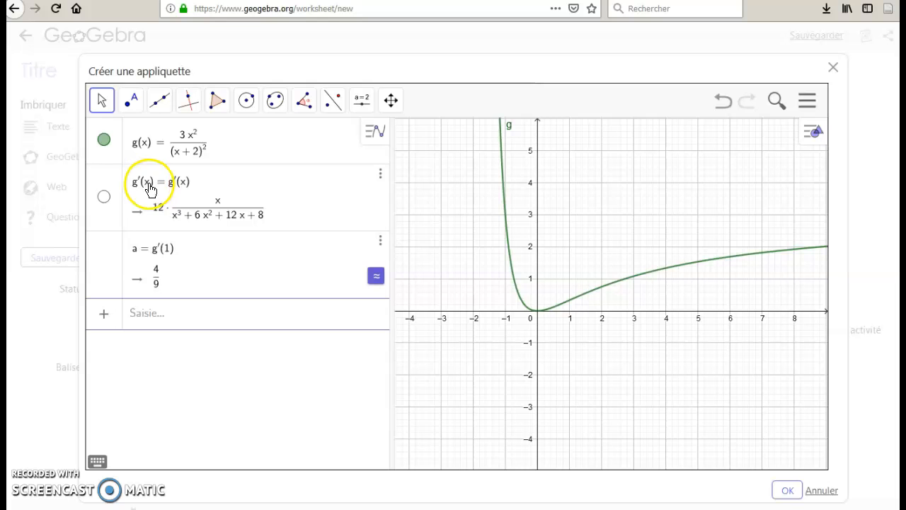
# Solve the equation g'(x) = -12 with the Résoudre command in a new expression.
pyautogui.click(138, 314)
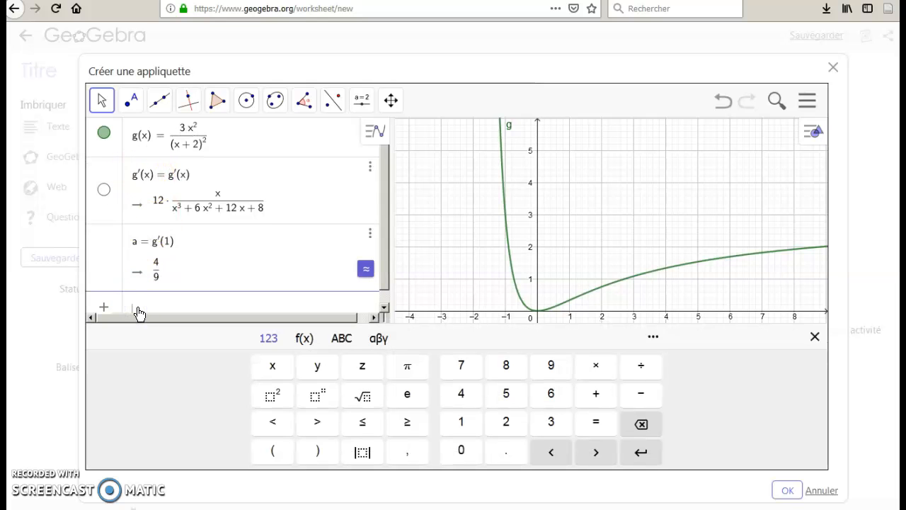
pyautogui.write('Résoud')
pyautogui.click(383, 309)
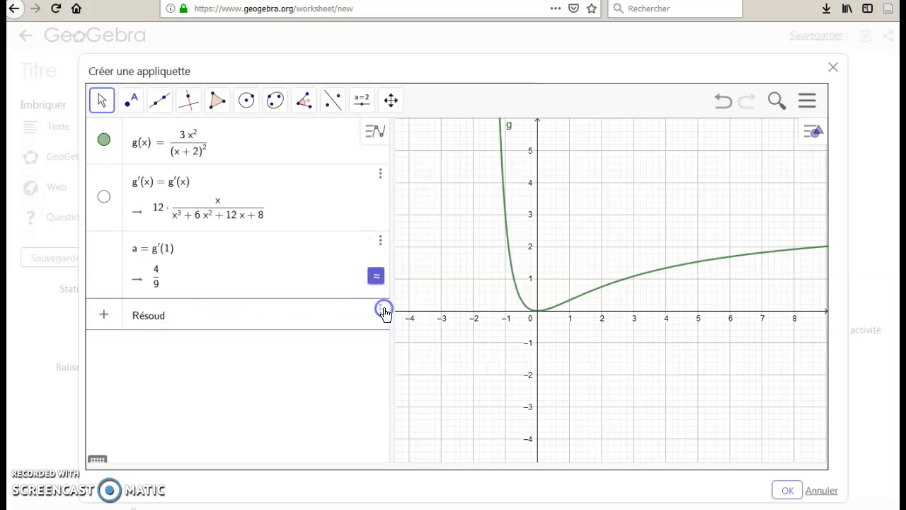
pyautogui.press('BackSpace')
pyautogui.press('BackSpace')
pyautogui.press('BackSpace')
pyautogui.press('BackSpace')
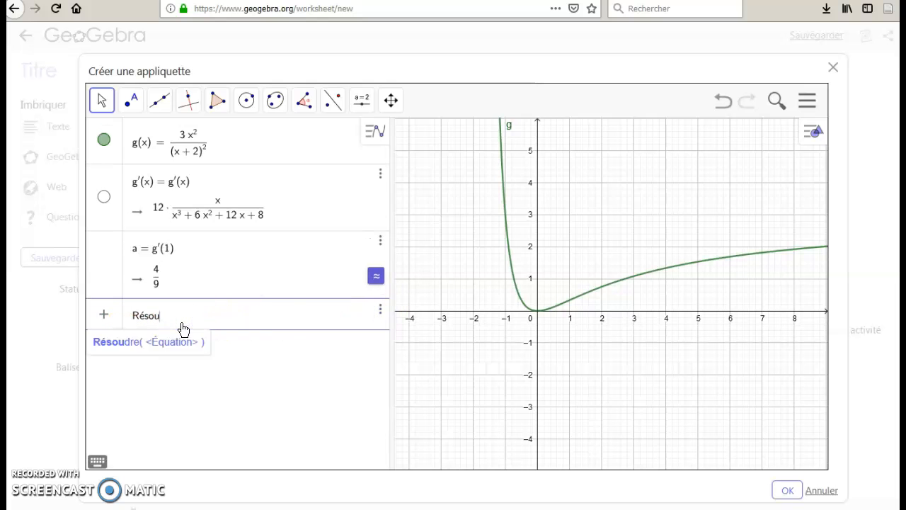
pyautogui.write('sou')
pyautogui.click(171, 342)
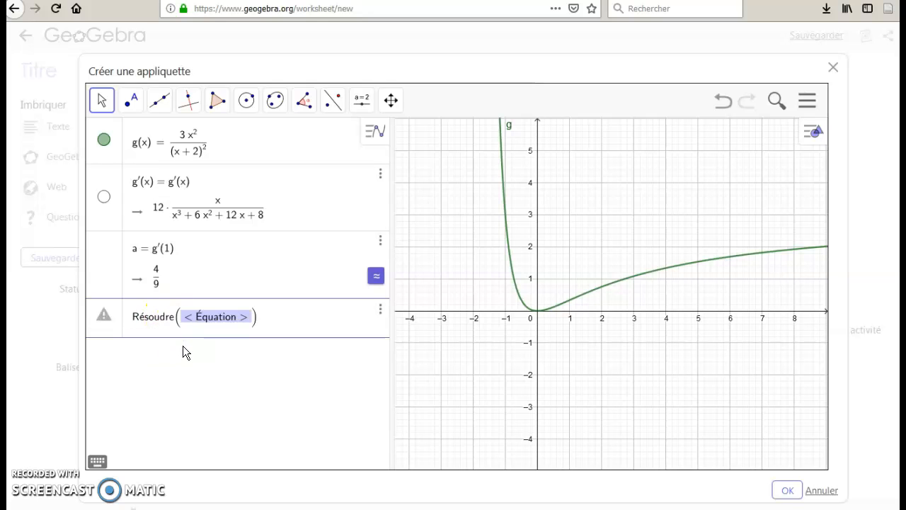
pyautogui.write('g')
pyautogui.press('Return')
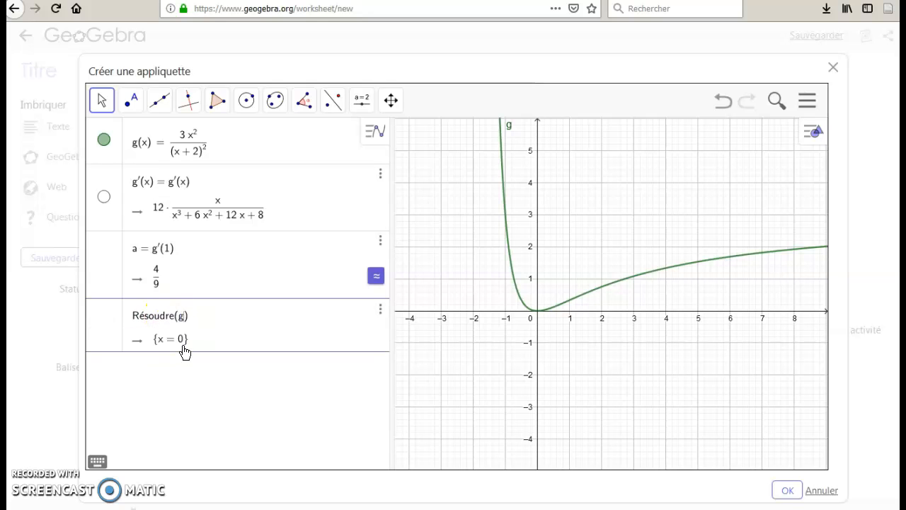
pyautogui.write('(x)')
pyautogui.write('=-12')
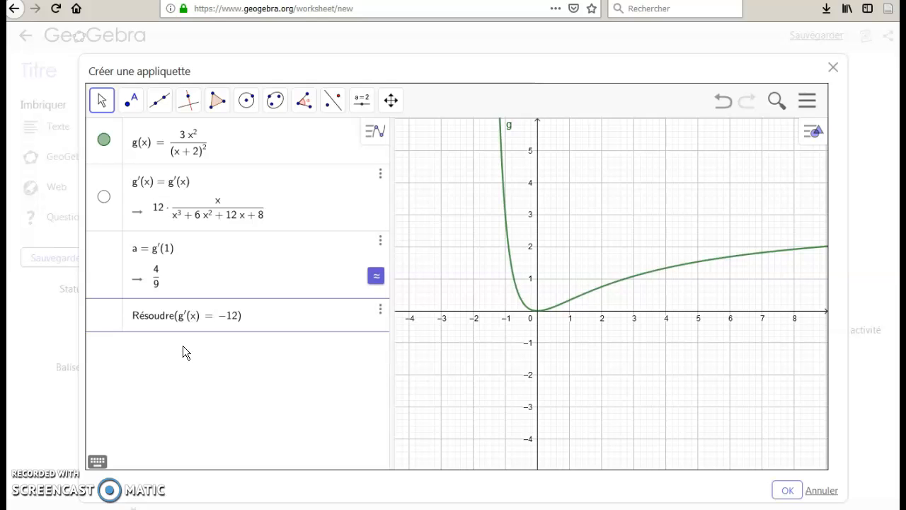
pyautogui.press('Return')
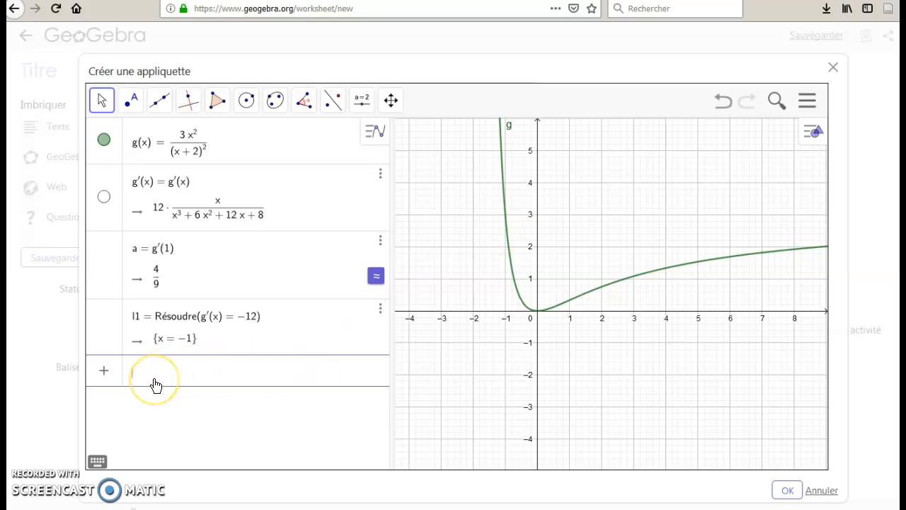
# Solve g'(x) = 0 with Résoudre in another new expression.
pyautogui.write('ésou')
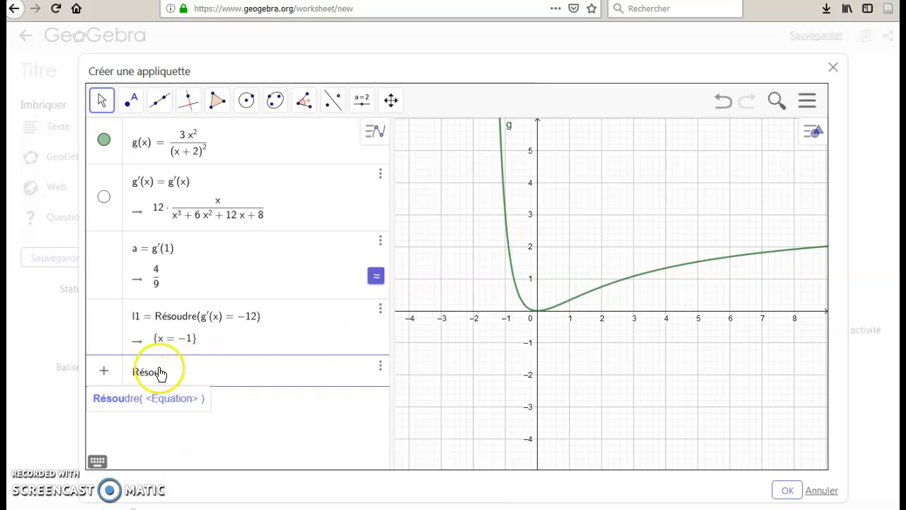
pyautogui.click(168, 401)
pyautogui.write("g'x")
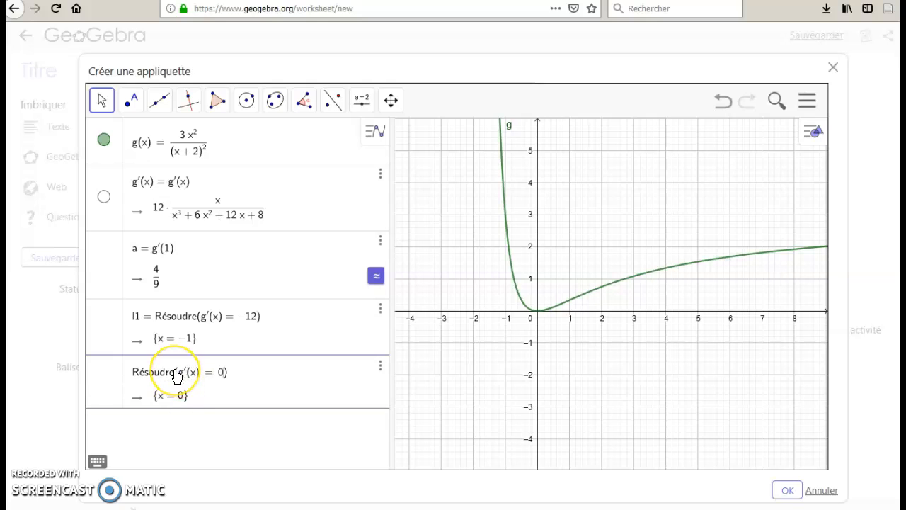
pyautogui.press('Return')
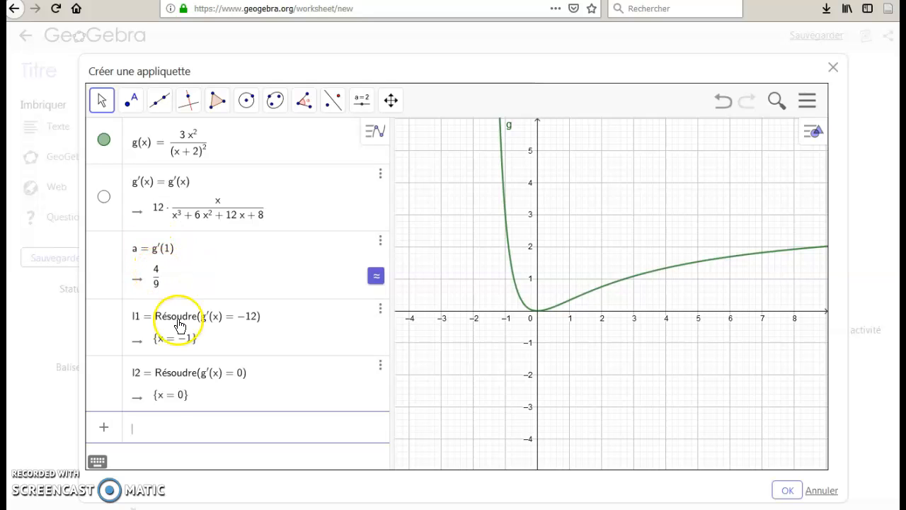
pyautogui.write('y')
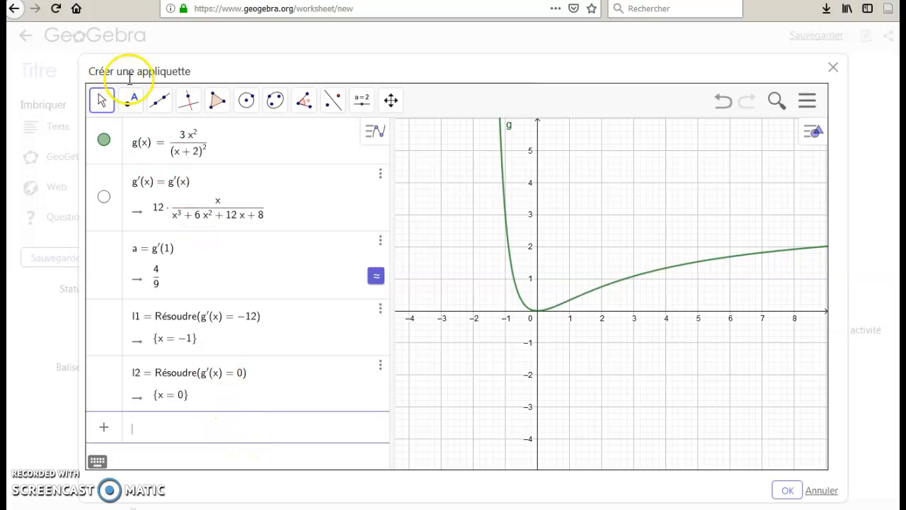
pyautogui.click(130, 100)
pyautogui.click(569, 301)
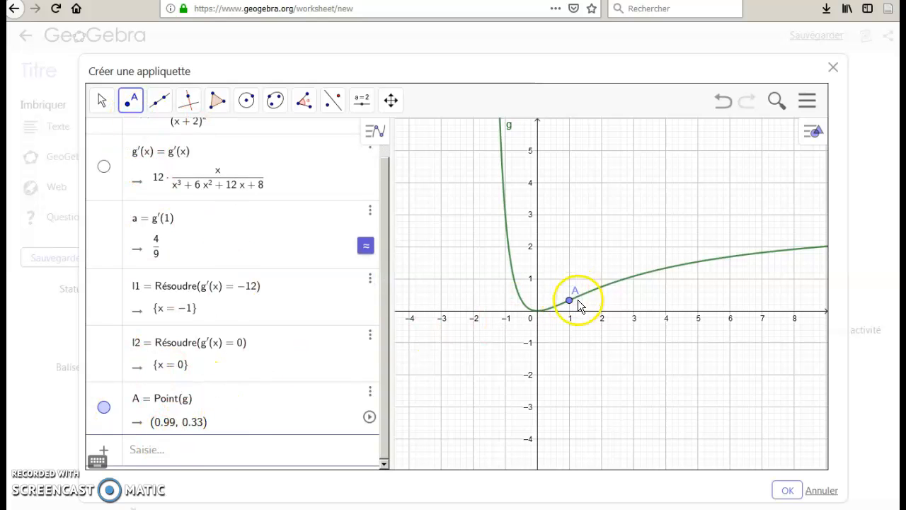
pyautogui.click(370, 391)
pyautogui.click(429, 416)
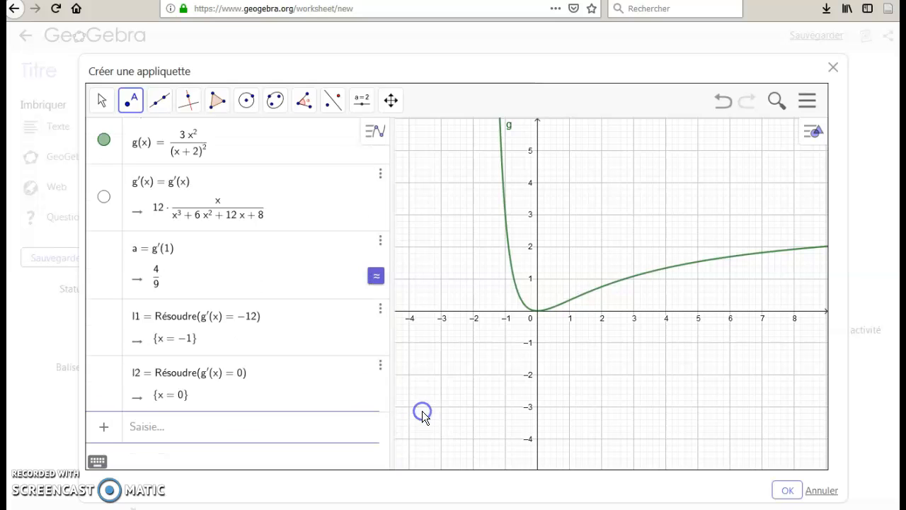
# Evaluate the function g at x = 1 by entering g(1) as a new expression.
pyautogui.click(146, 429)
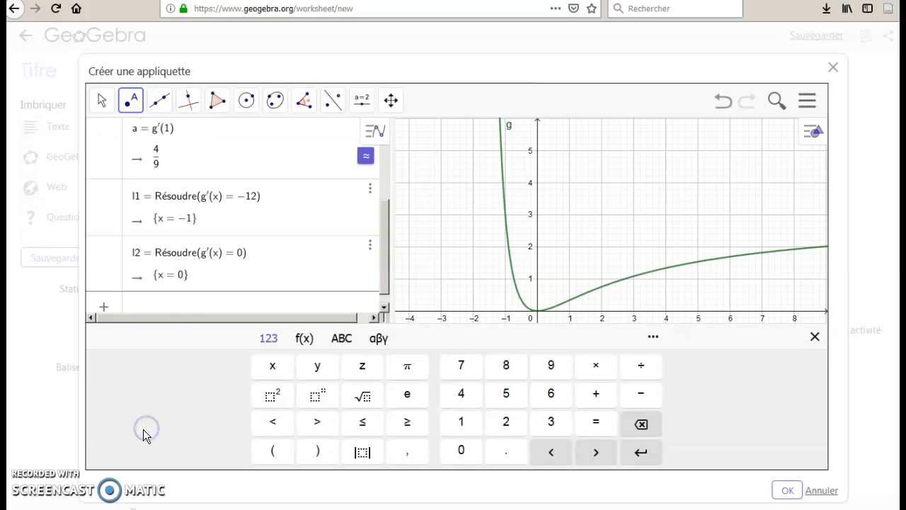
pyautogui.click(153, 304)
pyautogui.write('g(1')
pyautogui.press('Return')
pyautogui.click(162, 257)
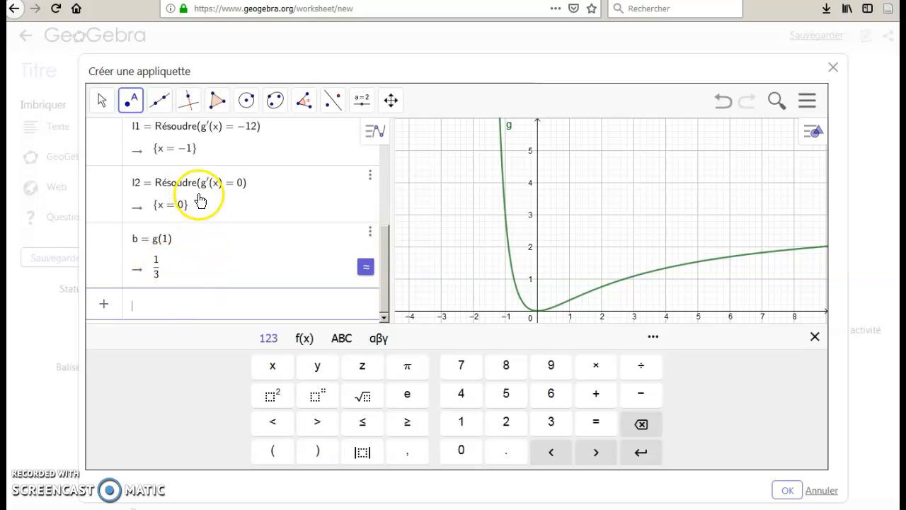
# Solve 1/3 = 4/9 · 1 + x with Résoudre to find the y-intercept of the tangent at x = 1.
pyautogui.scroll(2, 203, 208)
pyautogui.scroll(-1, 203, 214)
pyautogui.click(159, 261)
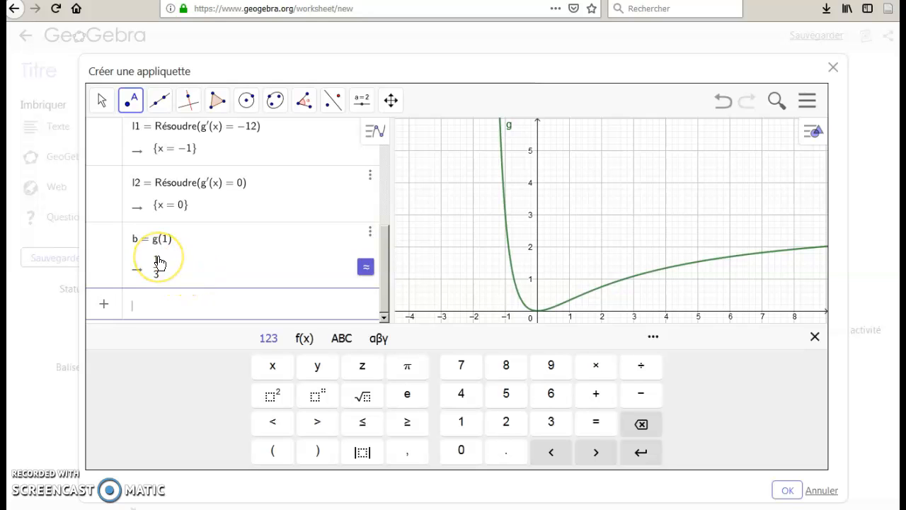
pyautogui.write('Résou')
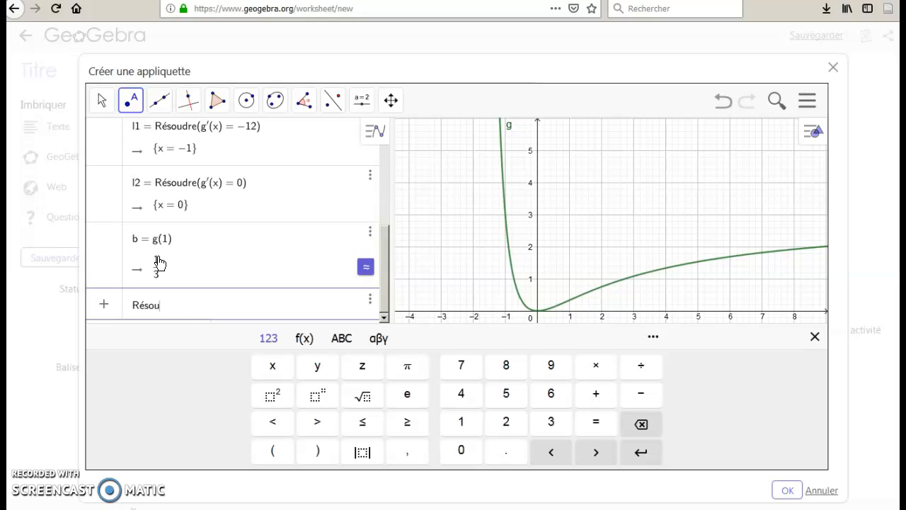
pyautogui.write('b(')
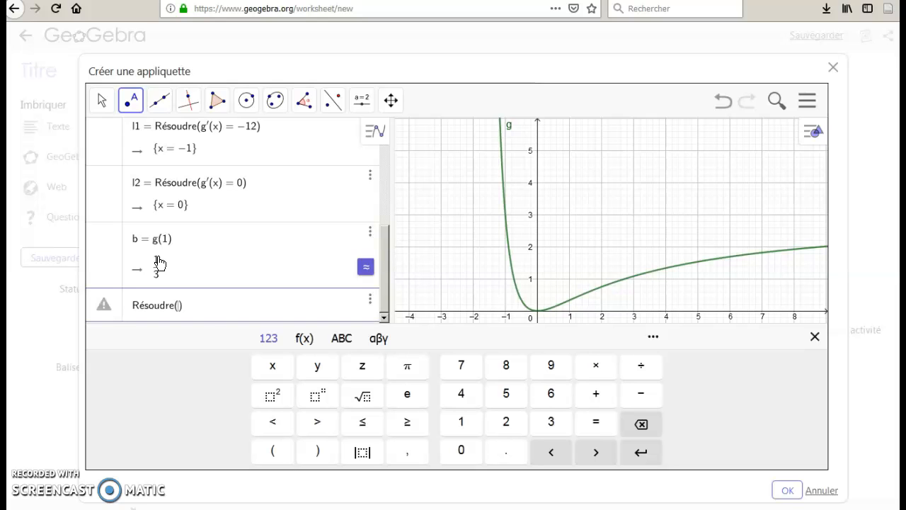
pyautogui.click(213, 271)
pyautogui.write('1/3 =')
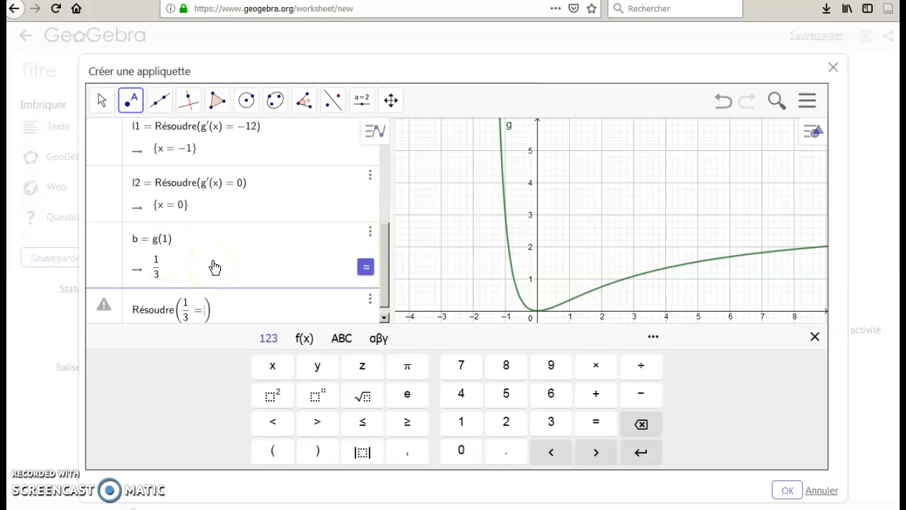
pyautogui.click(233, 259)
pyautogui.write('3 = 4/9')
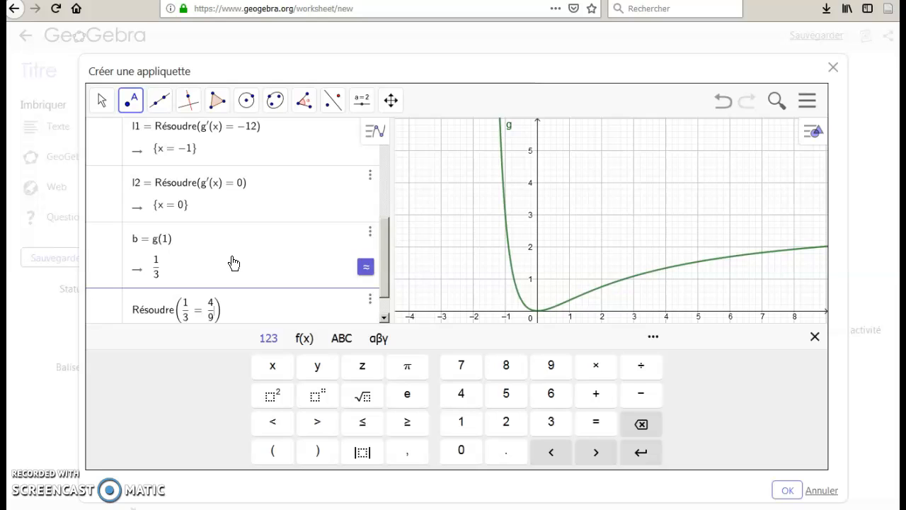
pyautogui.write('*')
pyautogui.write('1')
pyautogui.write('+')
pyautogui.write('b')
pyautogui.press('BackSpace')
pyautogui.write('x')
pyautogui.press('Return')
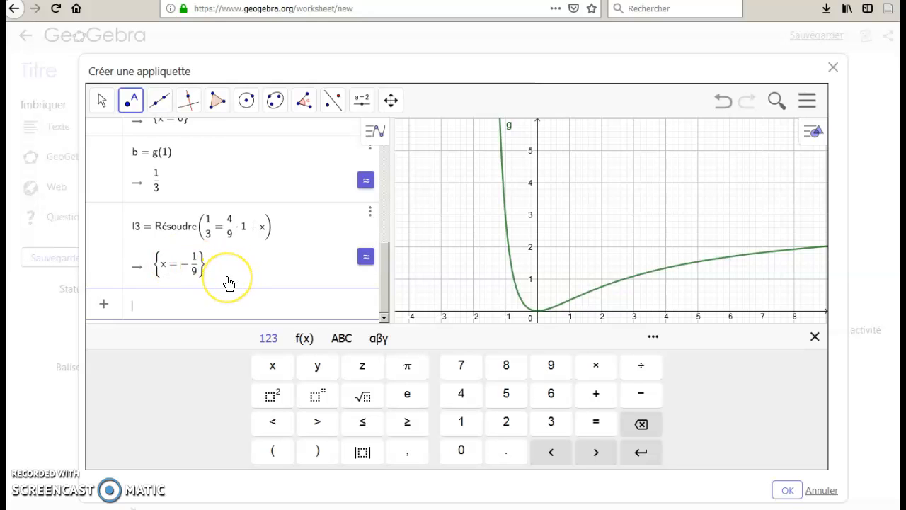
# Plot the tangent line by entering the equation y = 4/9 x - 1/9.
pyautogui.write('y = ')
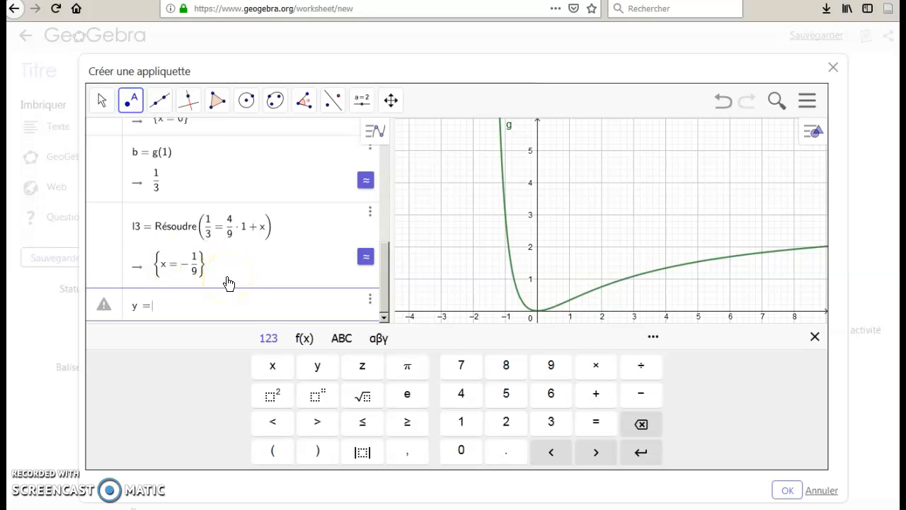
pyautogui.write('4/9')
pyautogui.press('Right')
pyautogui.write('x-1/9')
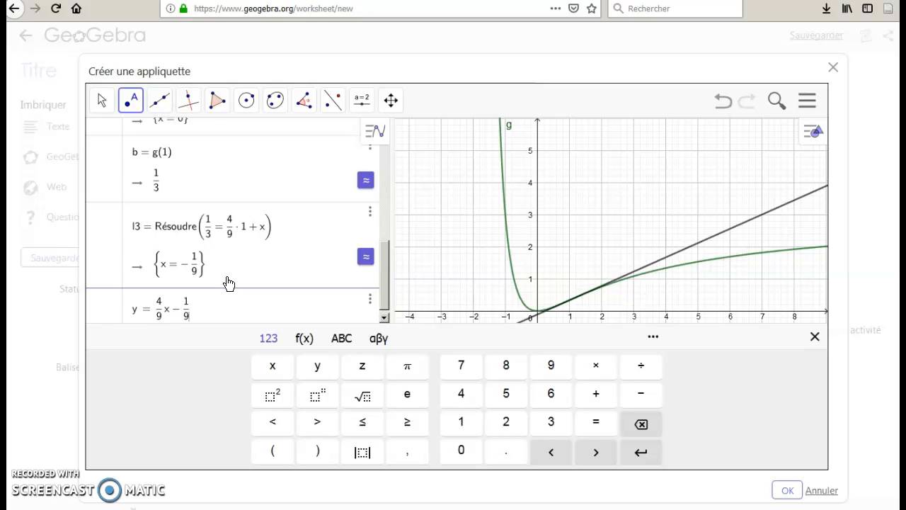
pyautogui.press('Return')
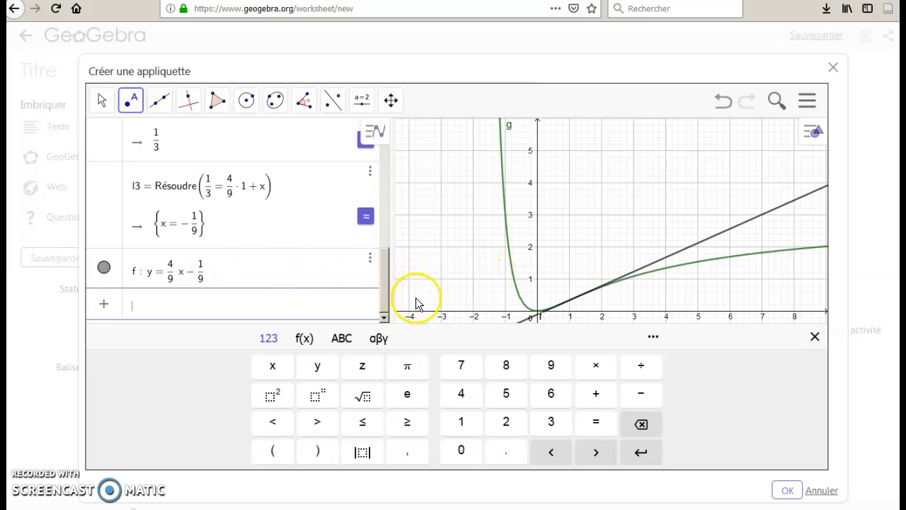
pyautogui.click(473, 278)
pyautogui.moveTo(473, 279); pyautogui.dragTo(471, 247)
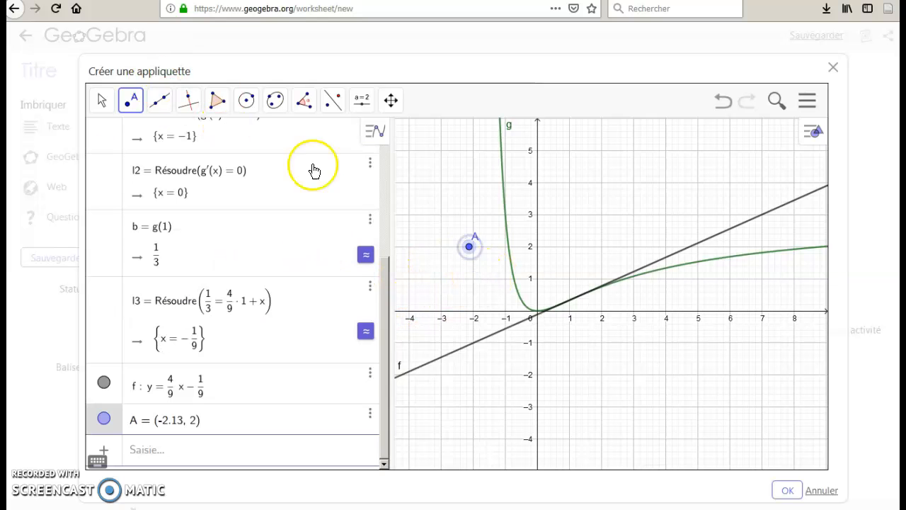
pyautogui.click(370, 415)
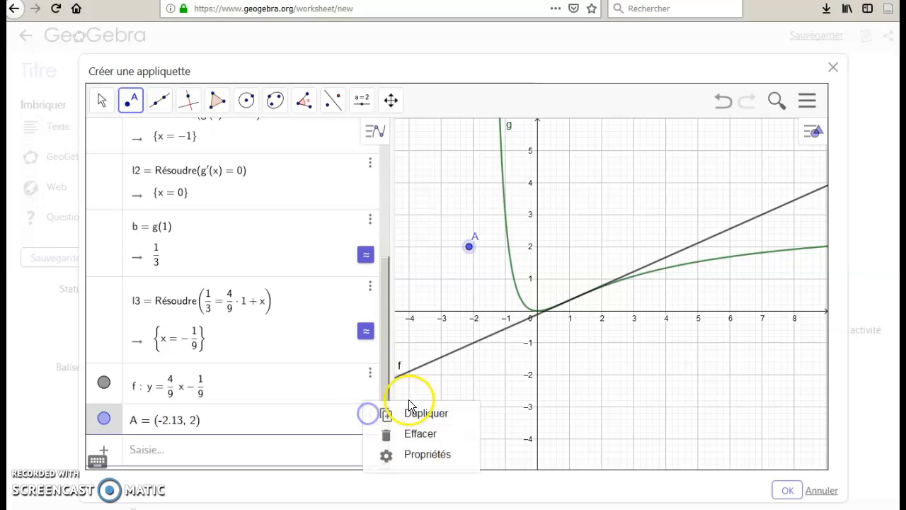
pyautogui.click(417, 433)
# Switch to the Déplacer tool and examine up close where the line touches curve g near x = 1.
pyautogui.click(104, 102)
pyautogui.click(133, 151)
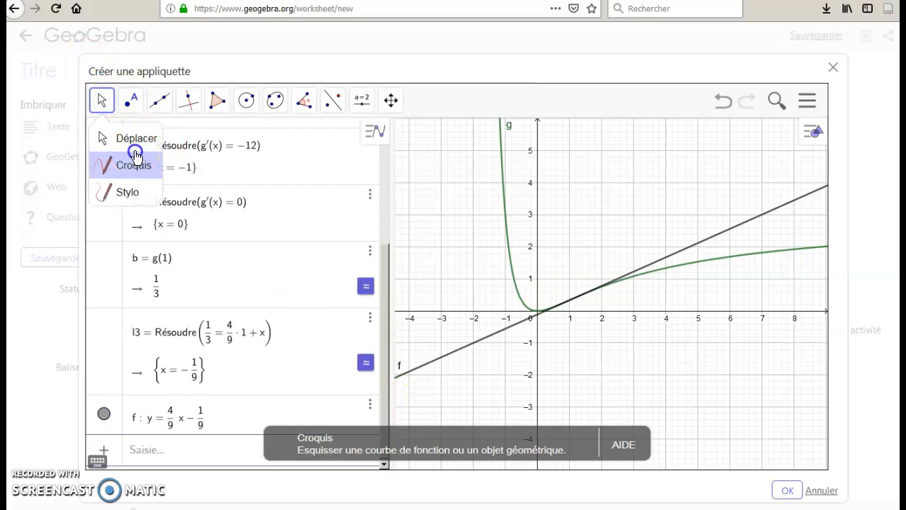
pyautogui.click(105, 104)
pyautogui.click(121, 134)
pyautogui.click(474, 253)
pyautogui.moveTo(530, 379); pyautogui.dragTo(503, 335)
pyautogui.scroll(2, 564, 322)
pyautogui.moveTo(546, 276); pyautogui.dragTo(627, 328)
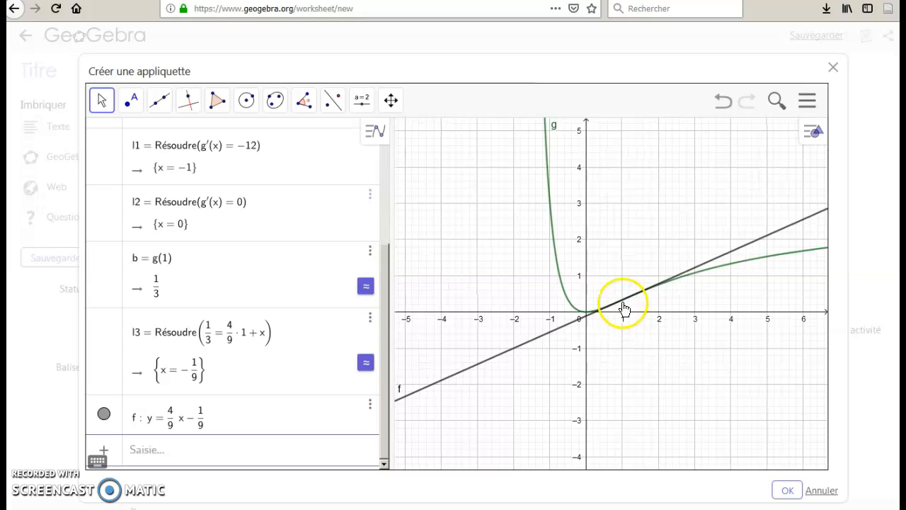
pyautogui.scroll(2, 620, 301)
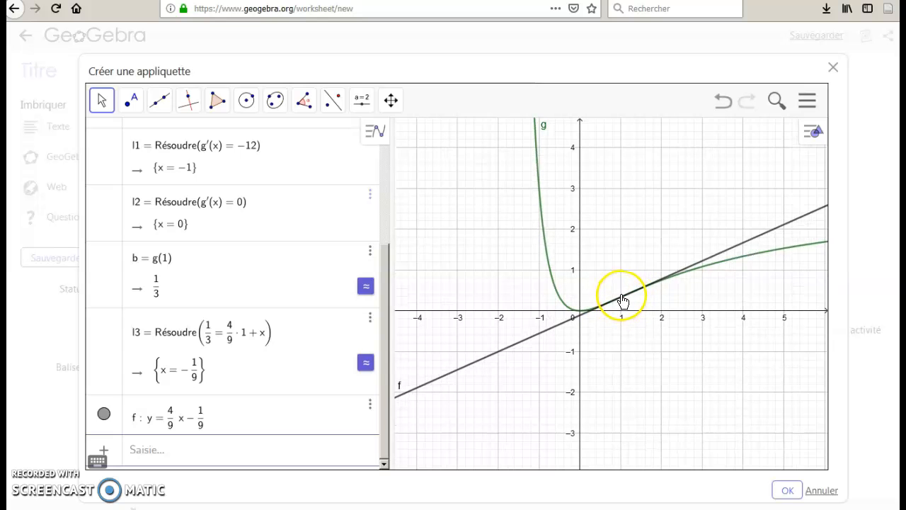